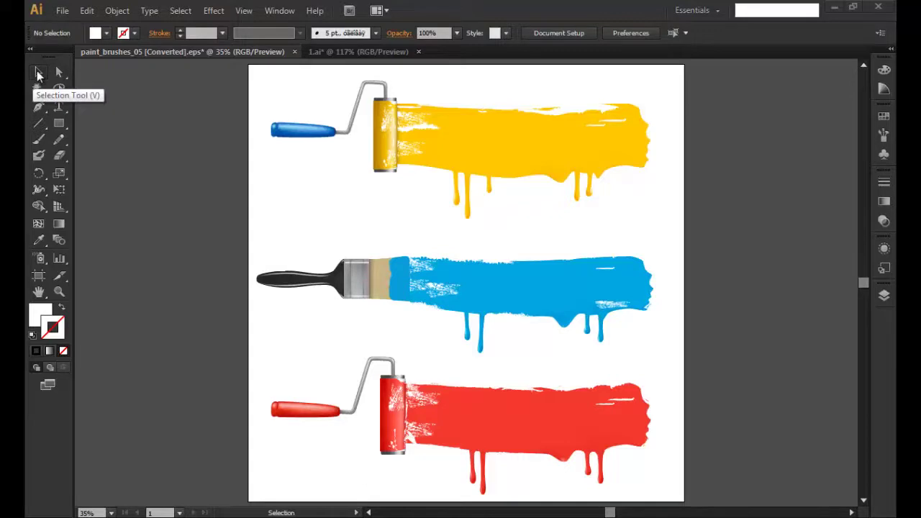
# Step: Select the blue handle, then the blue, yellow and red paint strokes, each individually
pyautogui.click(40, 74)
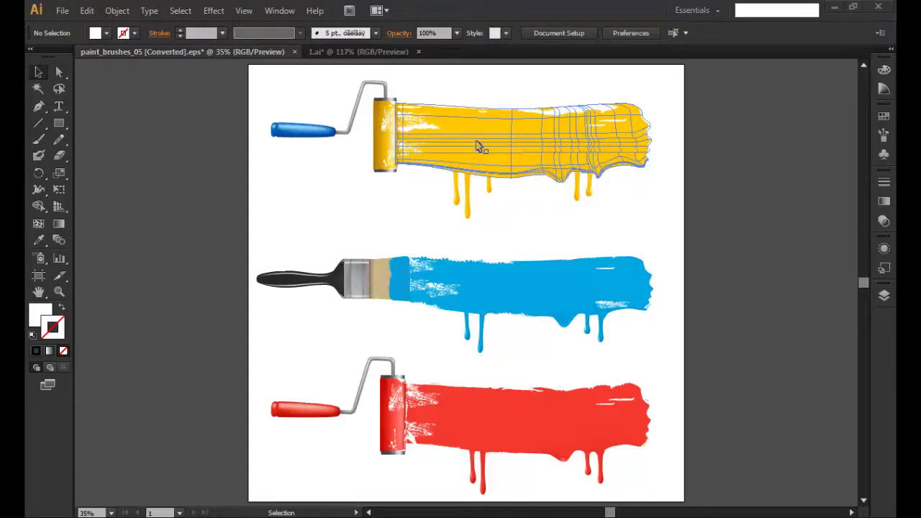
pyautogui.click(308, 136)
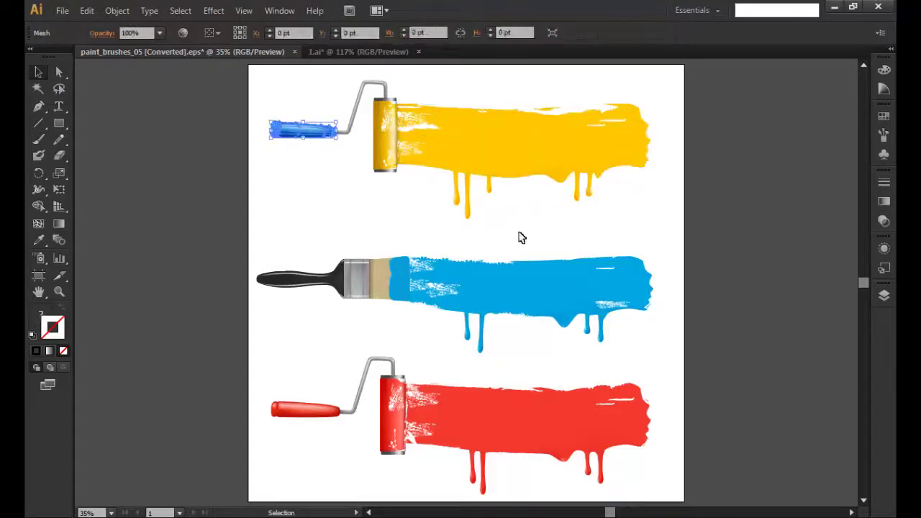
pyautogui.click(572, 287)
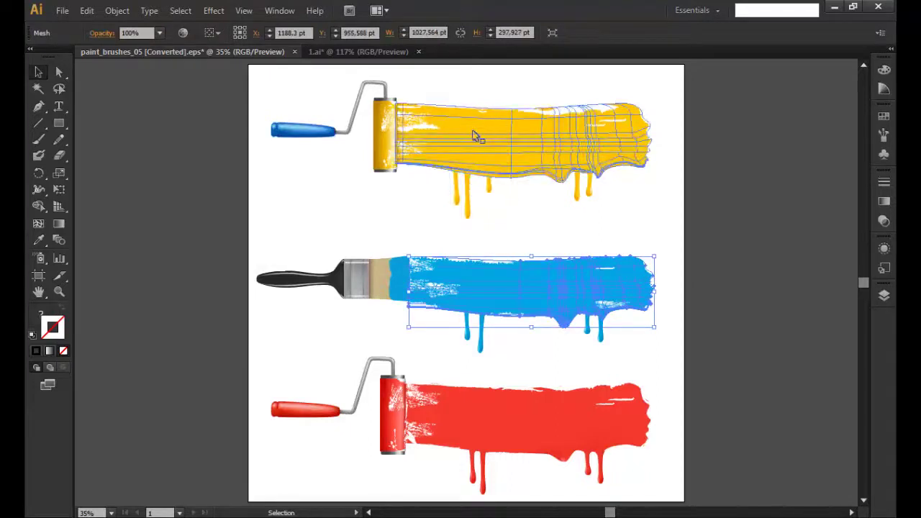
pyautogui.click(482, 152)
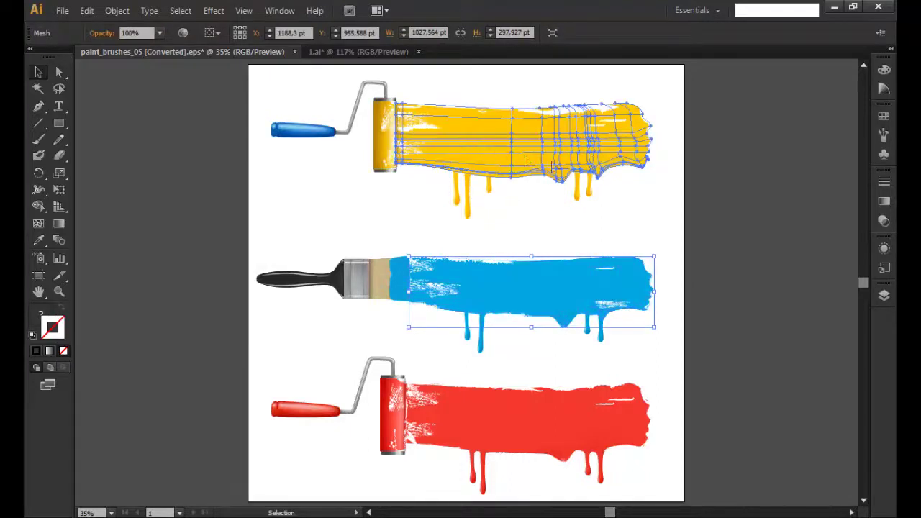
pyautogui.click(561, 418)
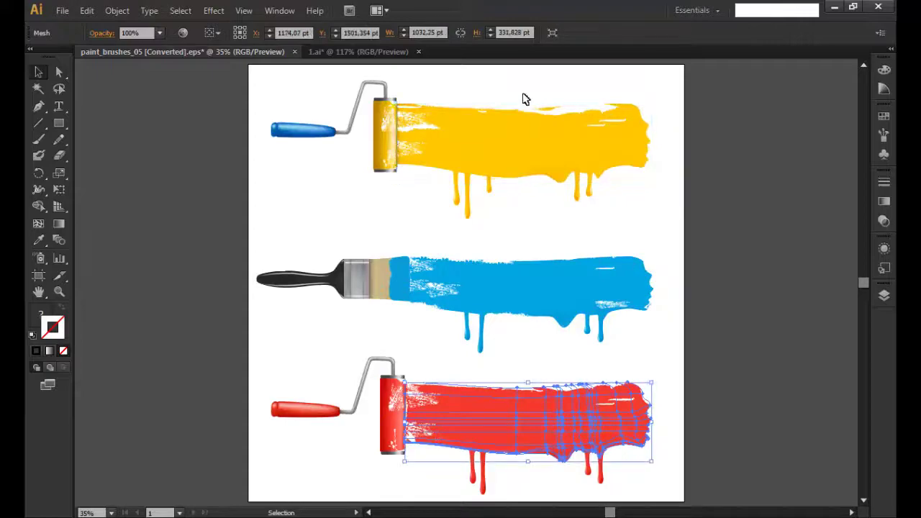
# Step: Switch the artwork to Outline view and select the top paint stroke's mesh
pyautogui.click(247, 13)
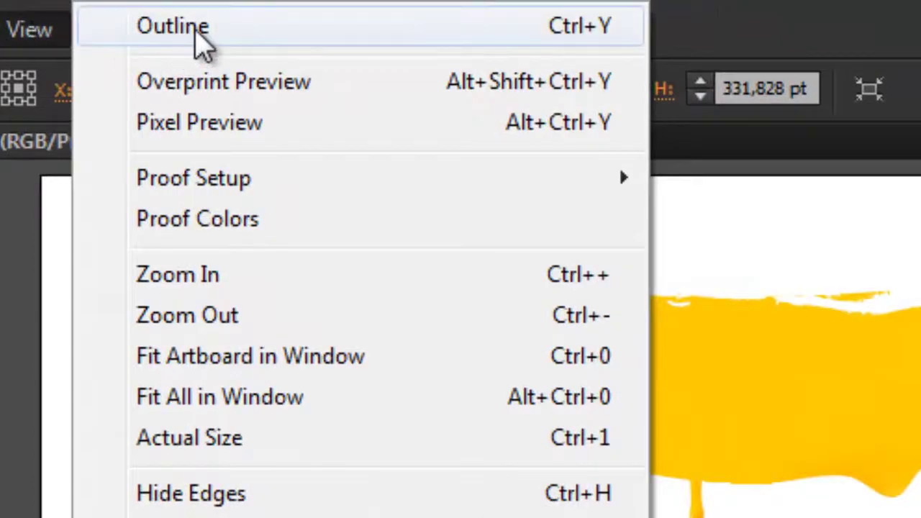
pyautogui.click(196, 35)
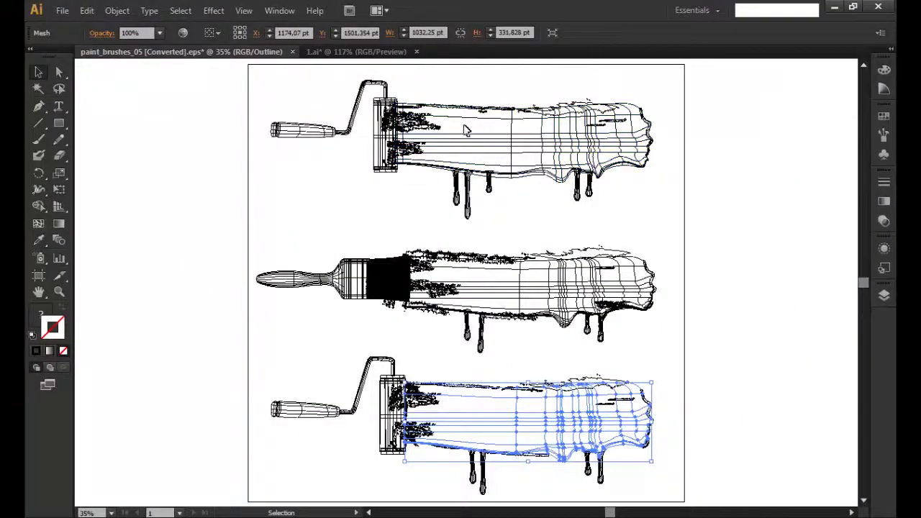
pyautogui.click(464, 130)
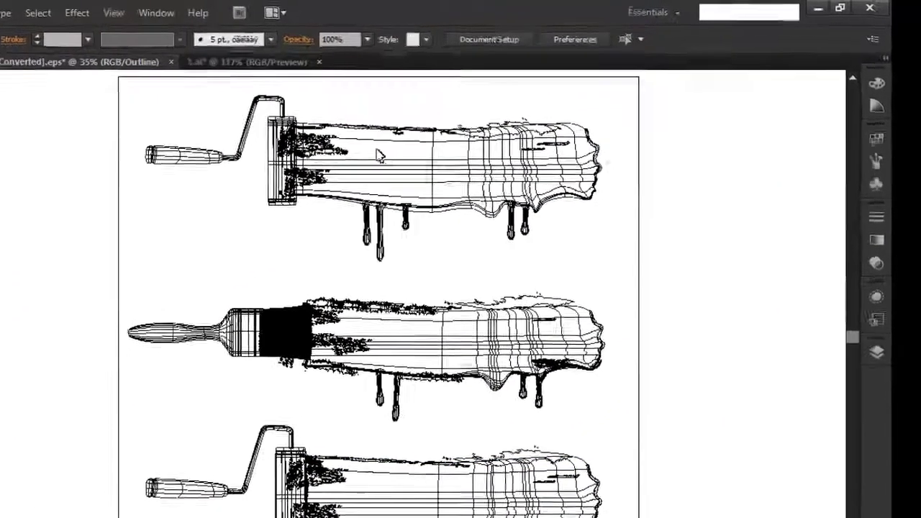
pyautogui.click(477, 122)
pyautogui.click(118, 154)
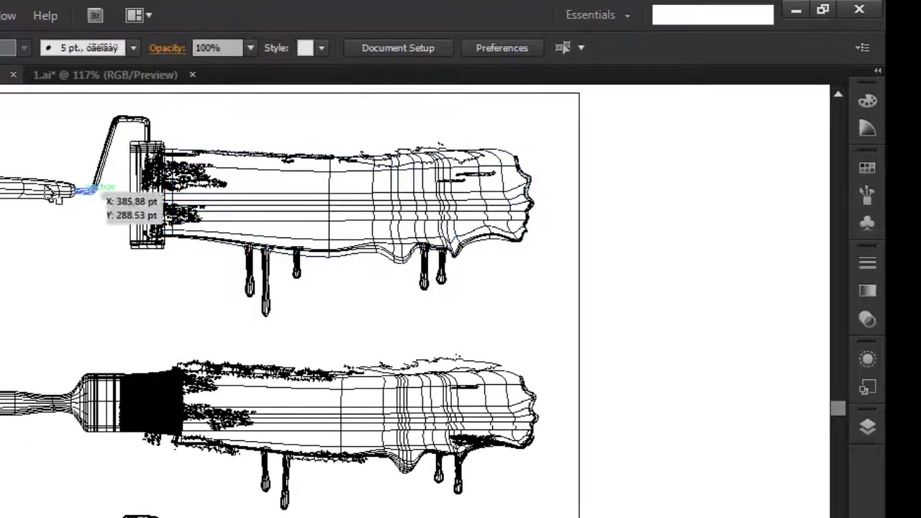
pyautogui.click(251, 206)
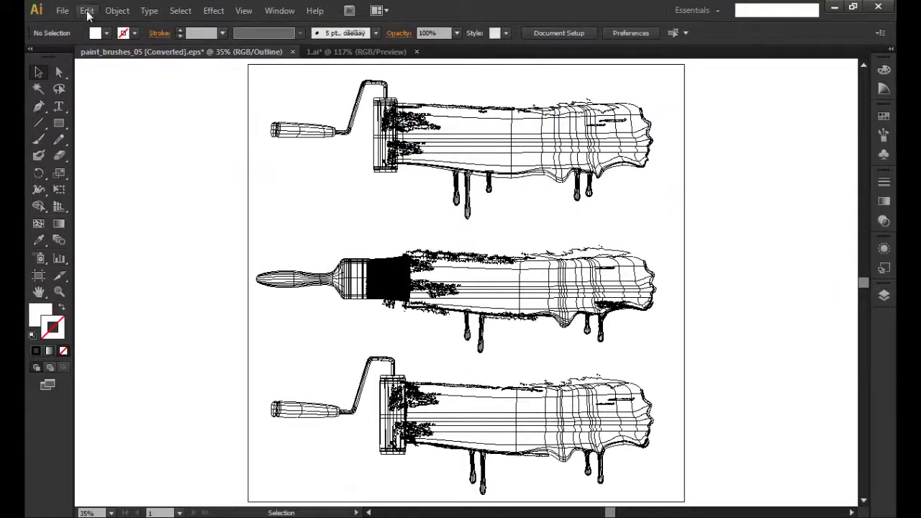
# Step: Open Selection & Anchor Display preferences and select the 3 px Tolerance value
pyautogui.click(86, 11)
pyautogui.moveTo(119, 424)
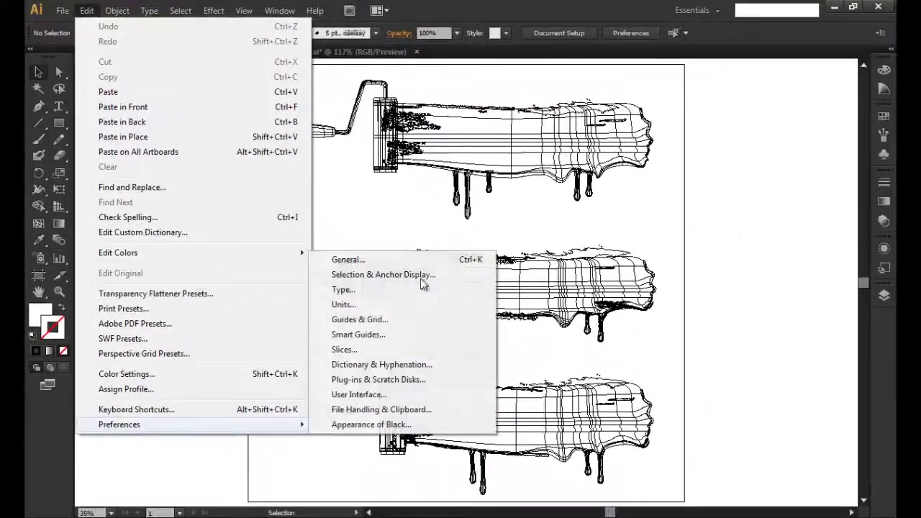
pyautogui.click(417, 276)
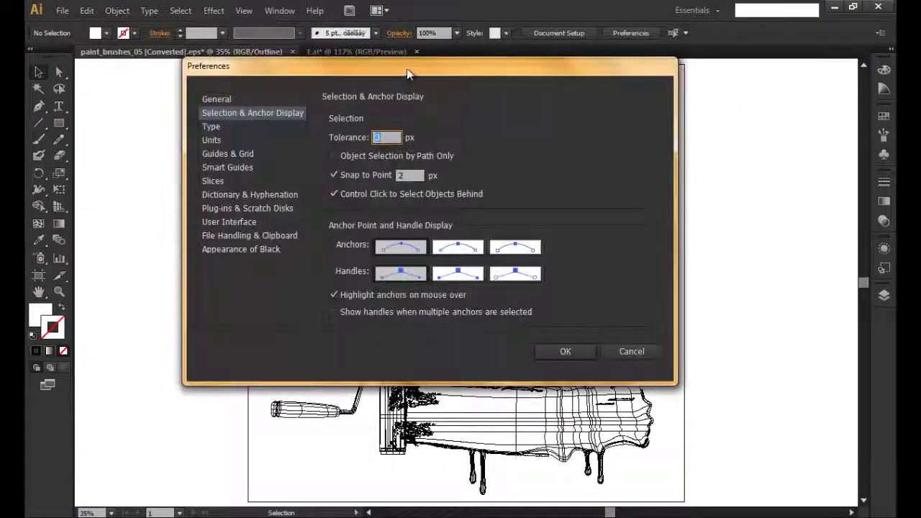
pyautogui.moveTo(405, 72)
pyautogui.mouseDown()
pyautogui.moveTo(465, 164)
pyautogui.moveTo(402, 157)
pyautogui.mouseUp()
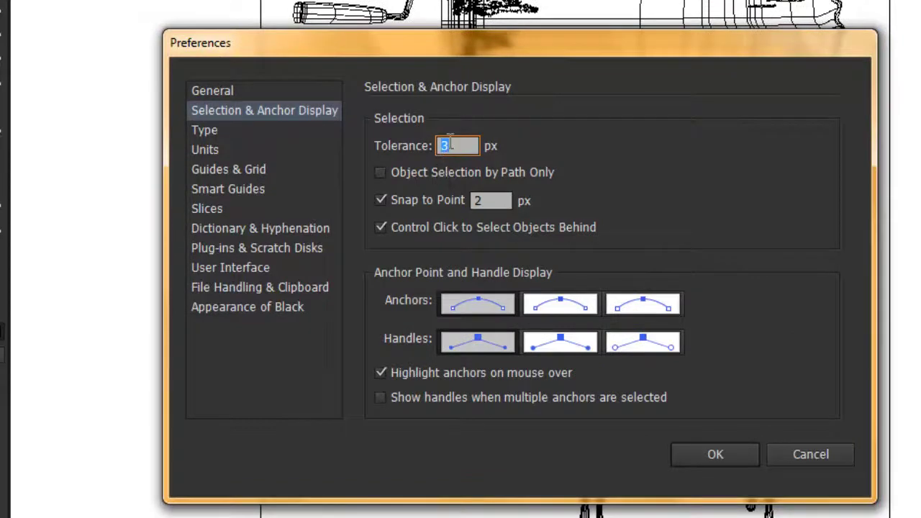
pyautogui.click(440, 148)
pyautogui.doubleClick(455, 144)
pyautogui.moveTo(596, 50)
pyautogui.mouseDown()
pyautogui.moveTo(367, 144)
pyautogui.moveTo(410, 136)
pyautogui.moveTo(619, 33)
pyautogui.moveTo(597, 33)
pyautogui.mouseUp()
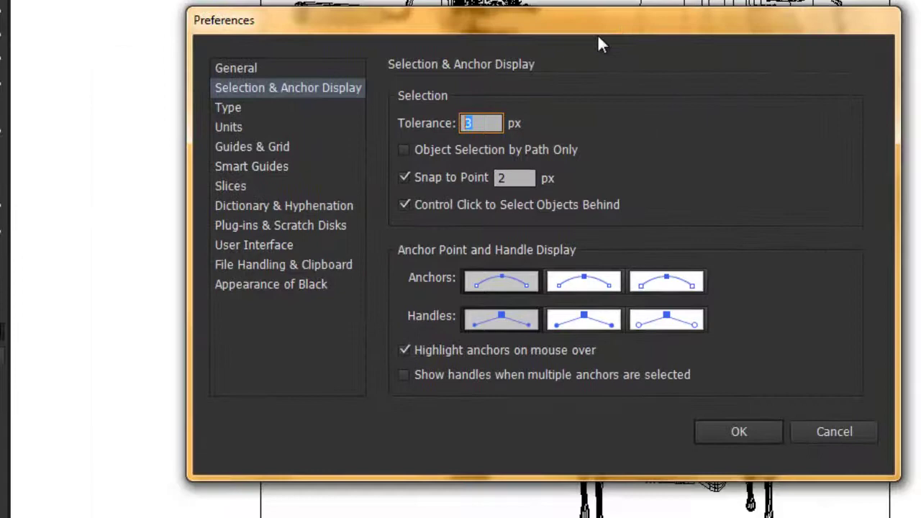
# Step: Turn on Snap to Point in the Selection & Anchor Display preferences
pyautogui.click(405, 177)
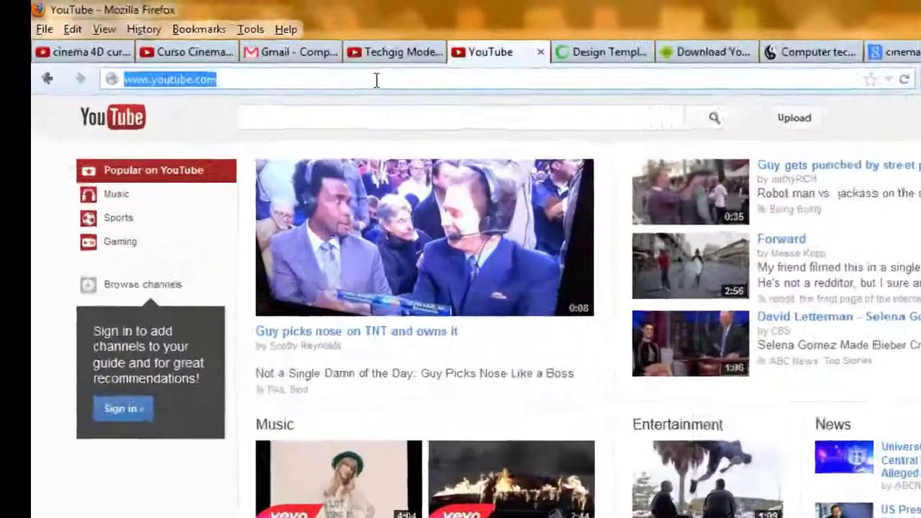
# Step: Go to the dagodesigner channel by appending /da to the youtube.com address
pyautogui.click(630, 142)
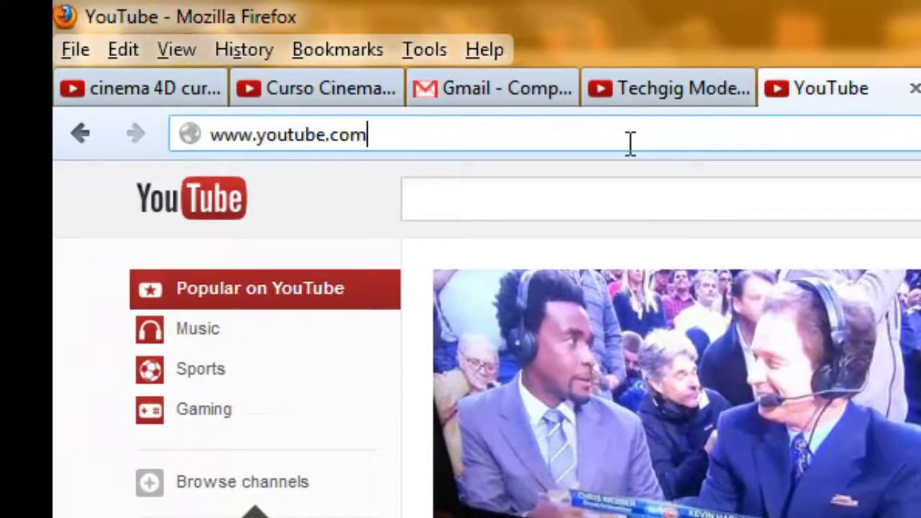
pyautogui.write('/')
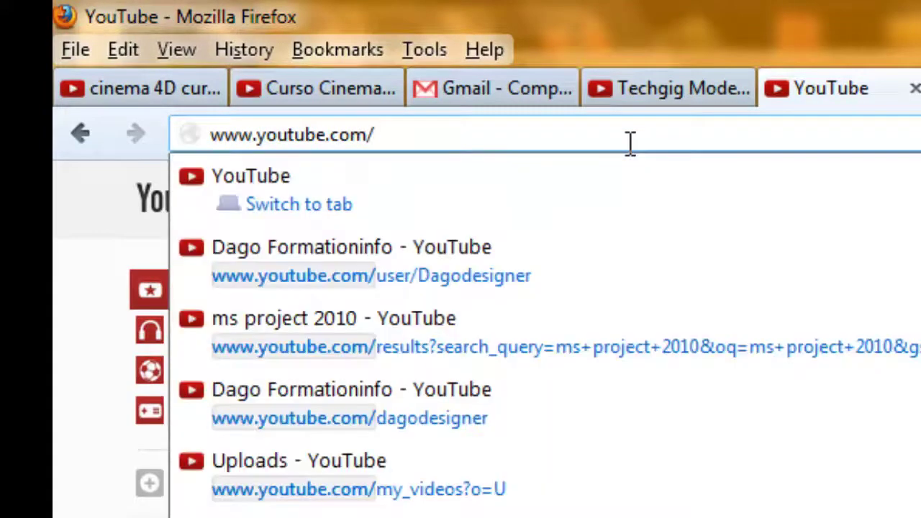
pyautogui.write('dagodesigner')
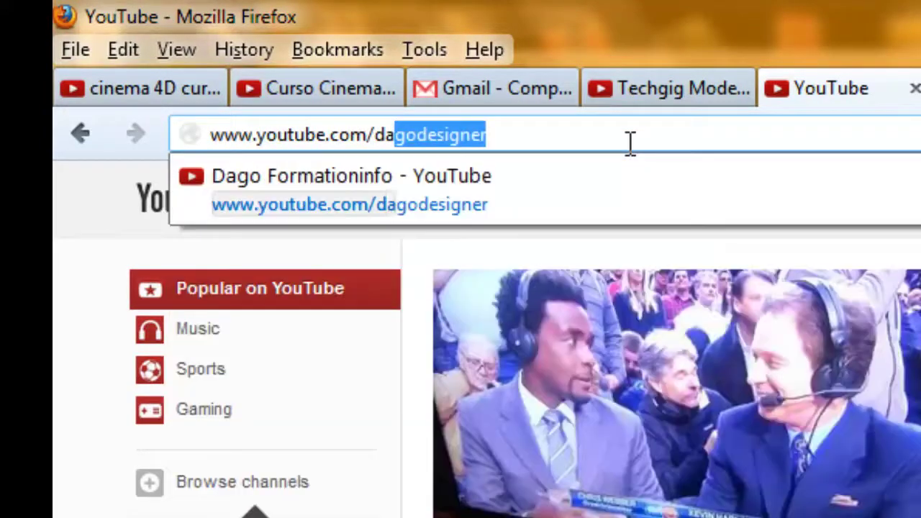
pyautogui.press('Return')
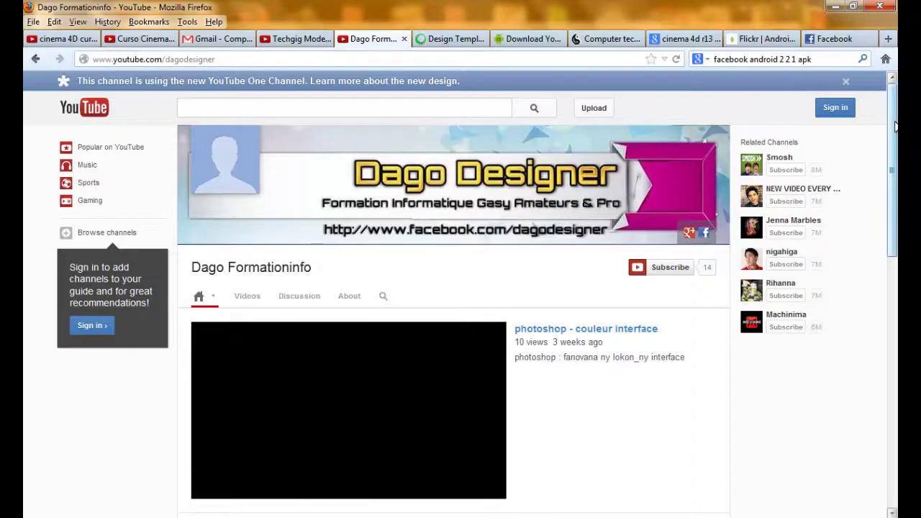
# Step: Browse the channel page and subscribe to the tutor's channel
pyautogui.scroll(-4, 896, 132)
pyautogui.scroll(-4, 896, 165)
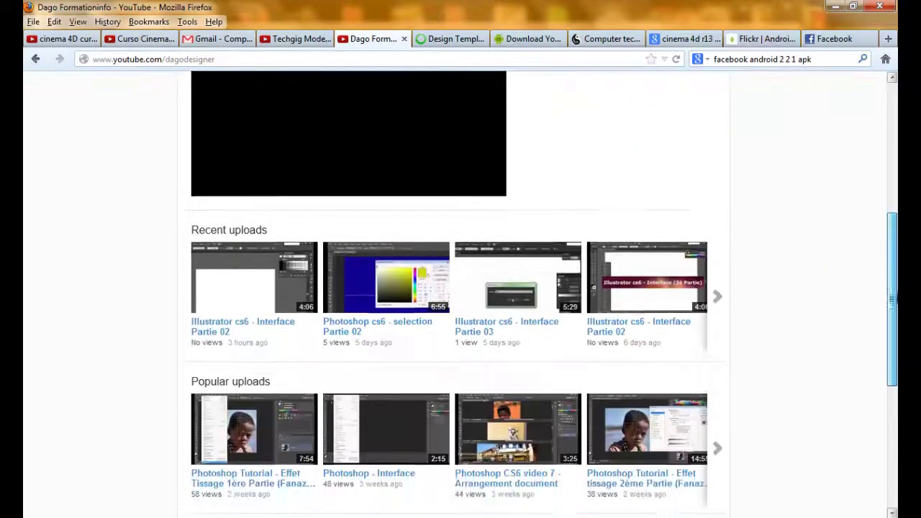
pyautogui.scroll(-5, 896, 209)
pyautogui.scroll(3, 896, 247)
pyautogui.scroll(3, 896, 247)
pyautogui.scroll(3, 896, 247)
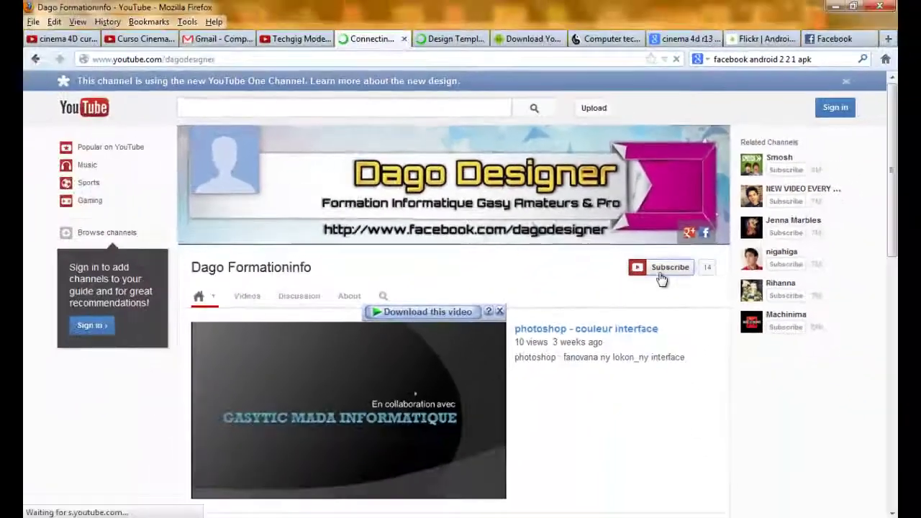
pyautogui.click(661, 278)
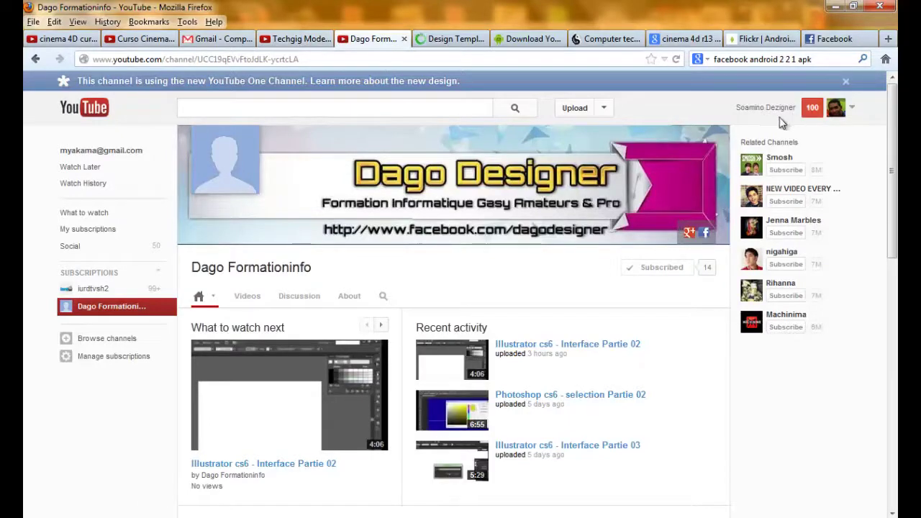
# Step: Open the 'Illustrator cs6 - Interface Partie 02' video in a new tab
pyautogui.scroll(-5, 461, 270)
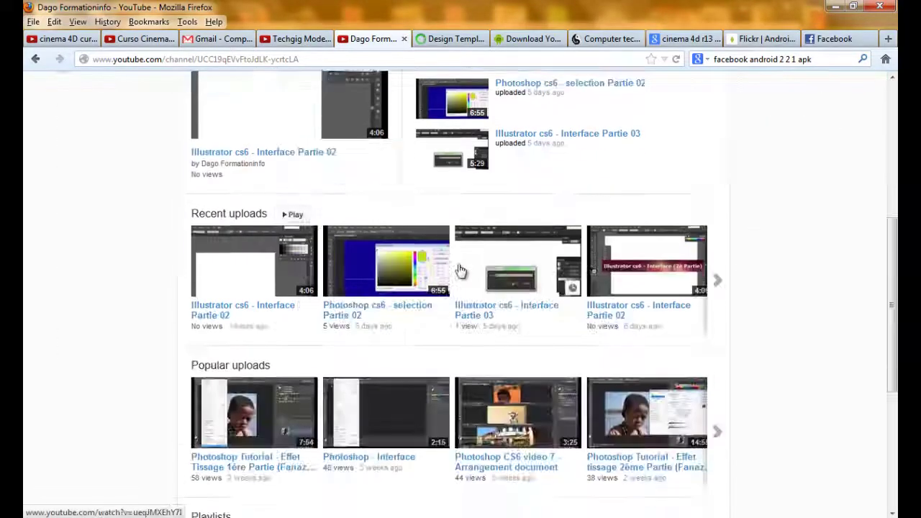
pyautogui.rightClick(290, 310)
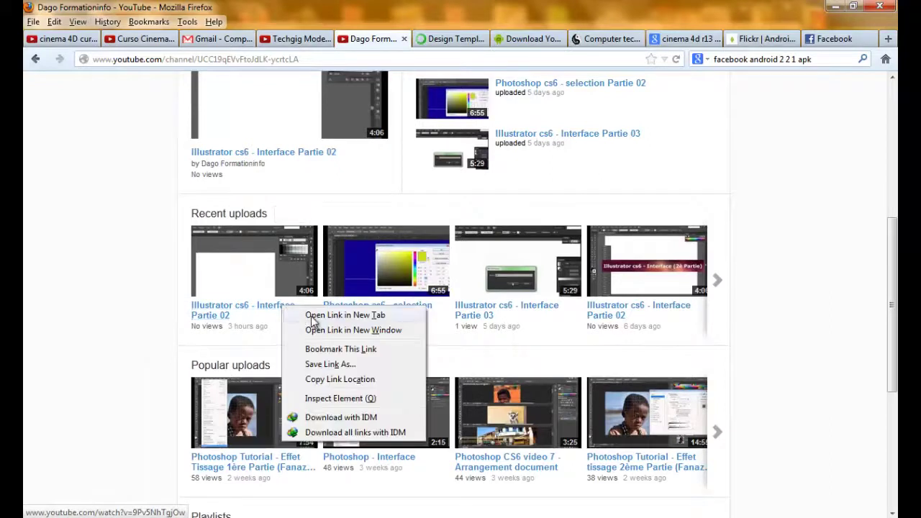
pyautogui.click(313, 317)
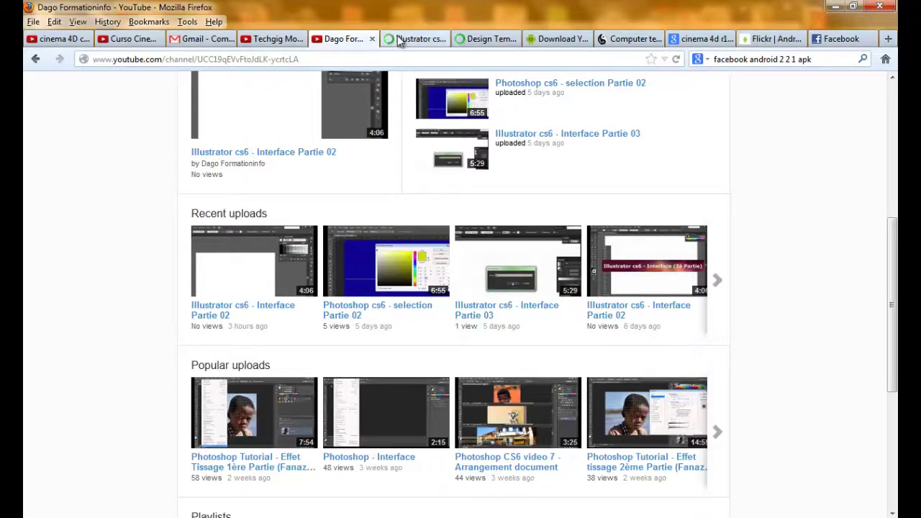
# Step: Switch to the 'Illustrator cs6 - Interface Partie 02' tab and like the video
pyautogui.click(401, 39)
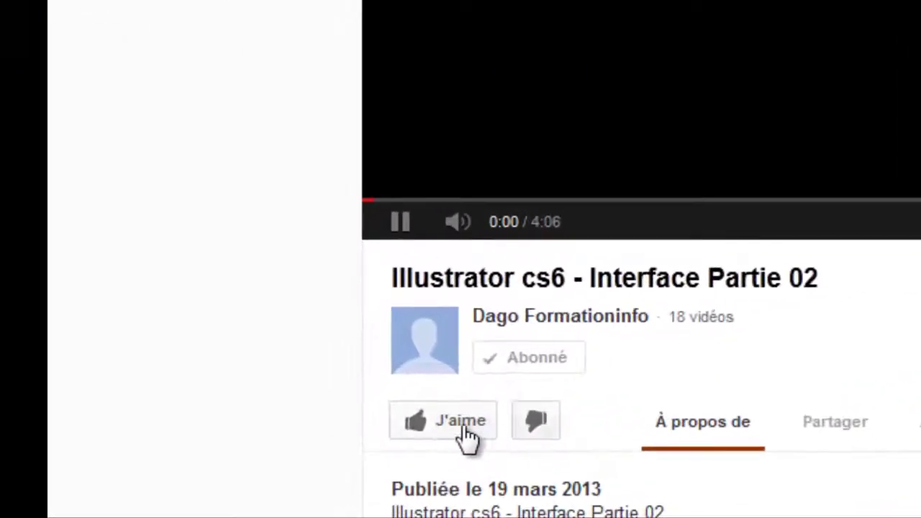
pyautogui.click(226, 471)
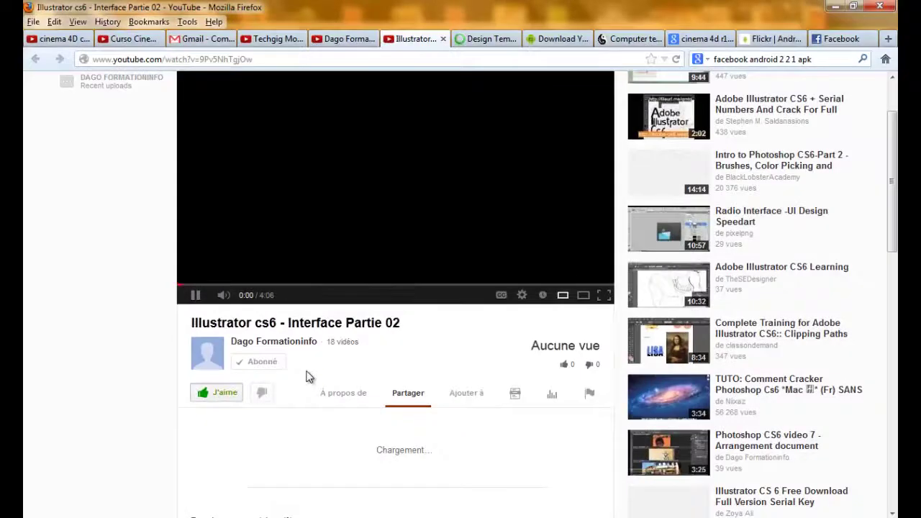
pyautogui.scroll(2, 307, 376)
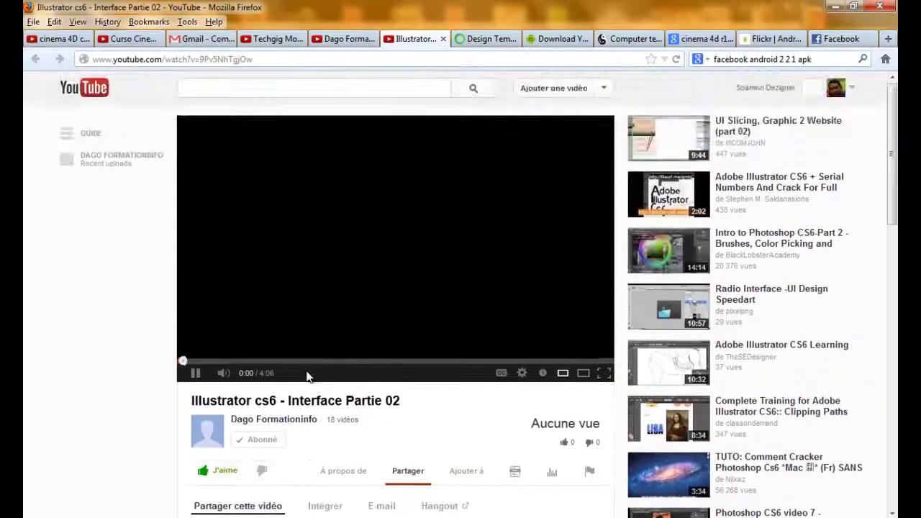